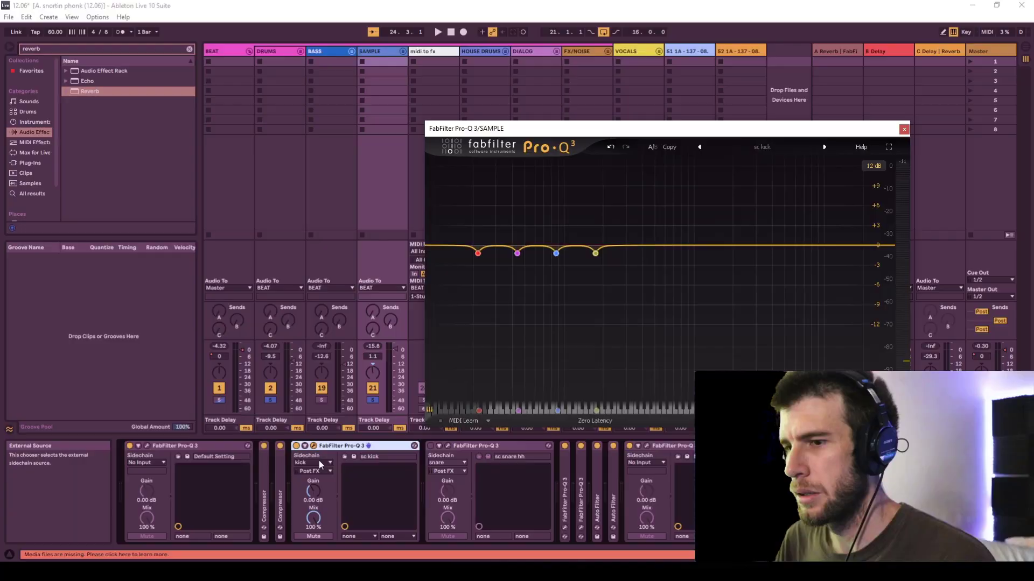
Step: Set the sidechain source of the SAMPLE track's "sc kick" Pro-Q 3 to the kick track
click(318, 462)
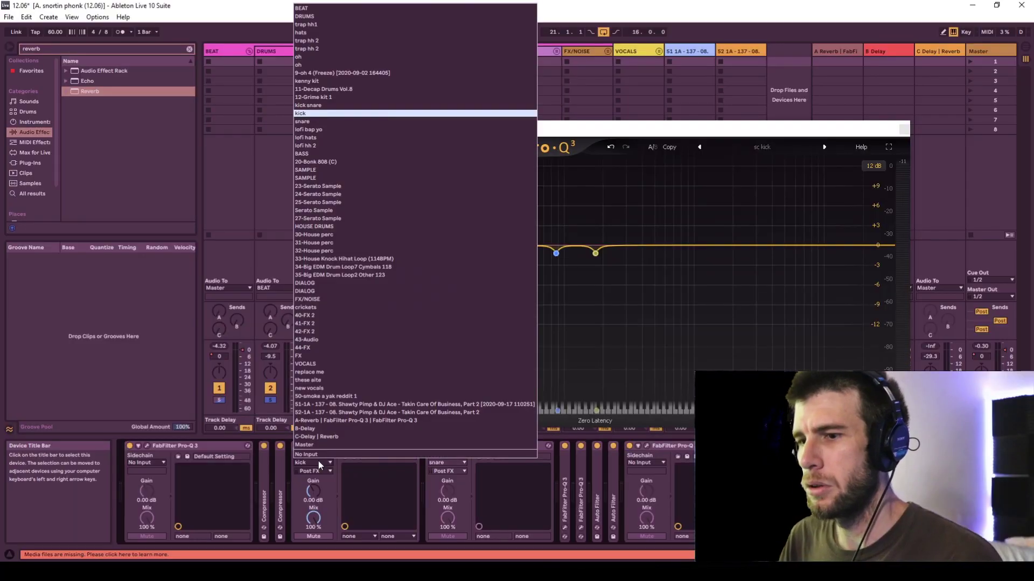
click(319, 462)
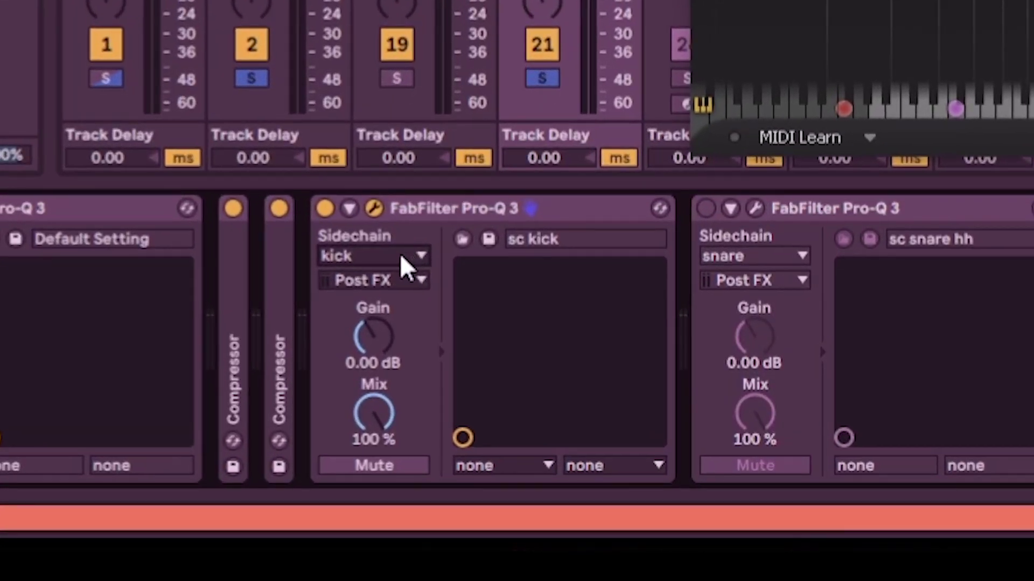
click(401, 257)
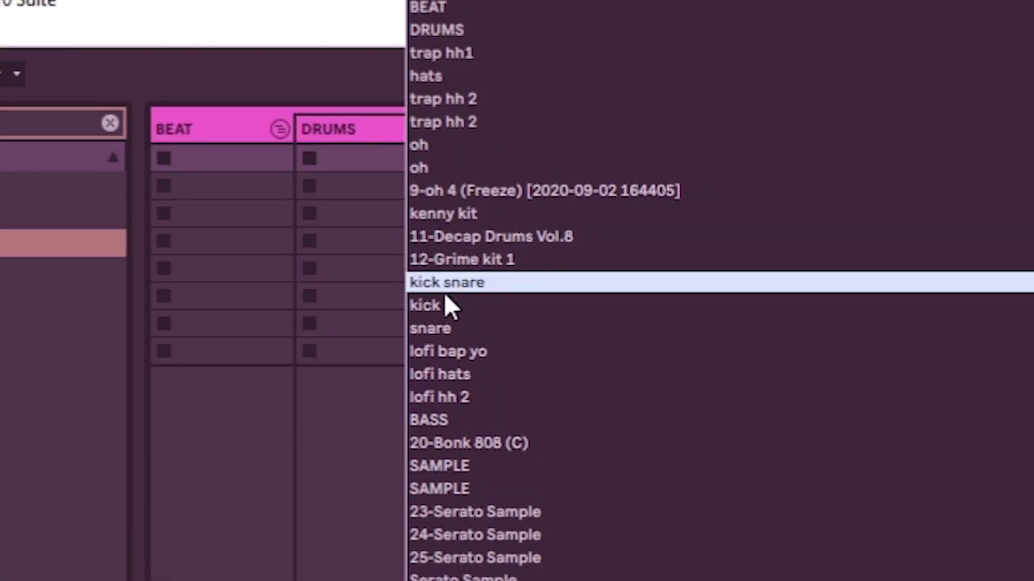
click(450, 306)
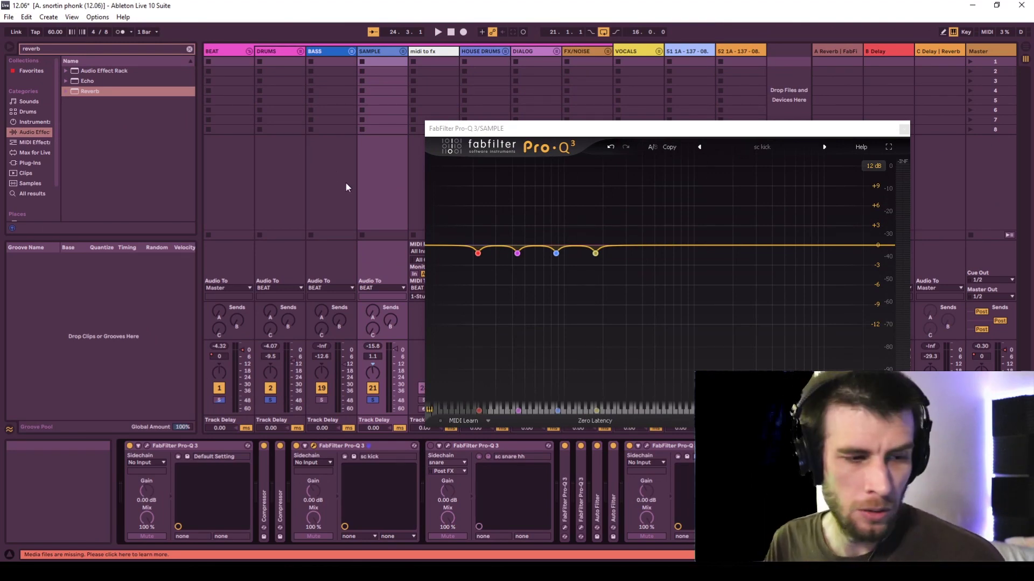
Step: Select all four bands of the "sc kick" EQ and set their gain to 0 dB
click(595, 253)
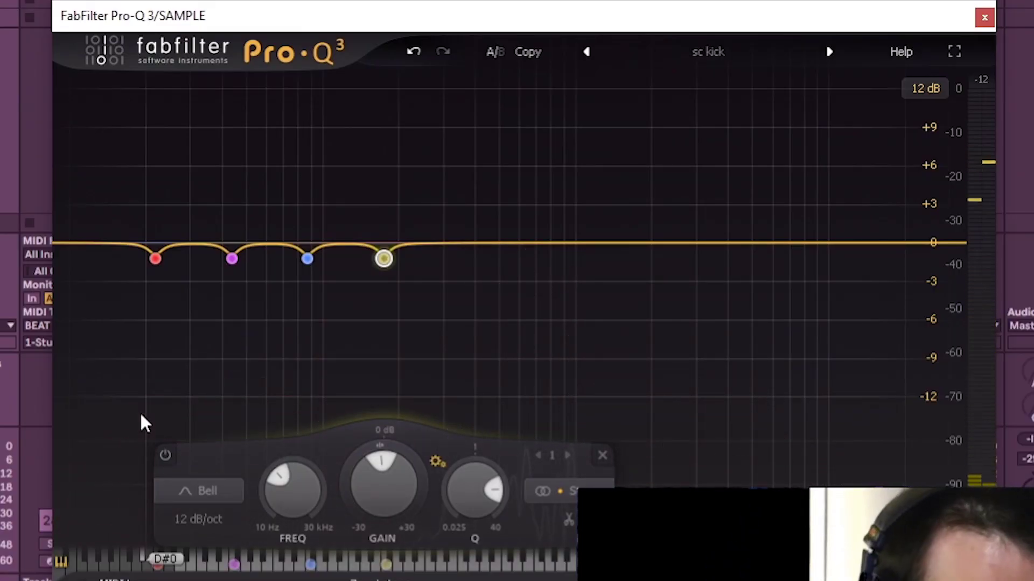
key(ctrl+a)
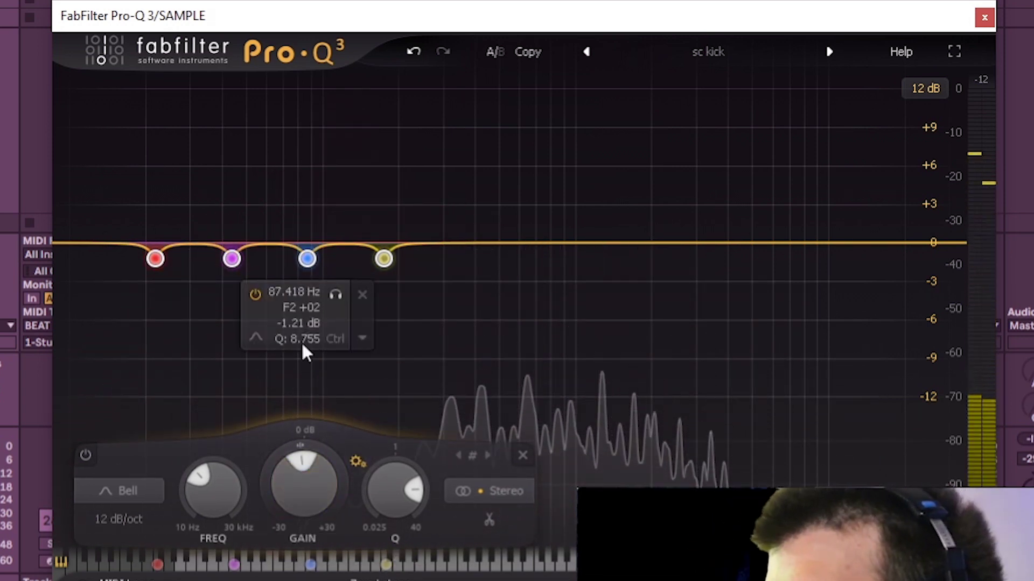
double_click(308, 498)
text(0)
key(Return)
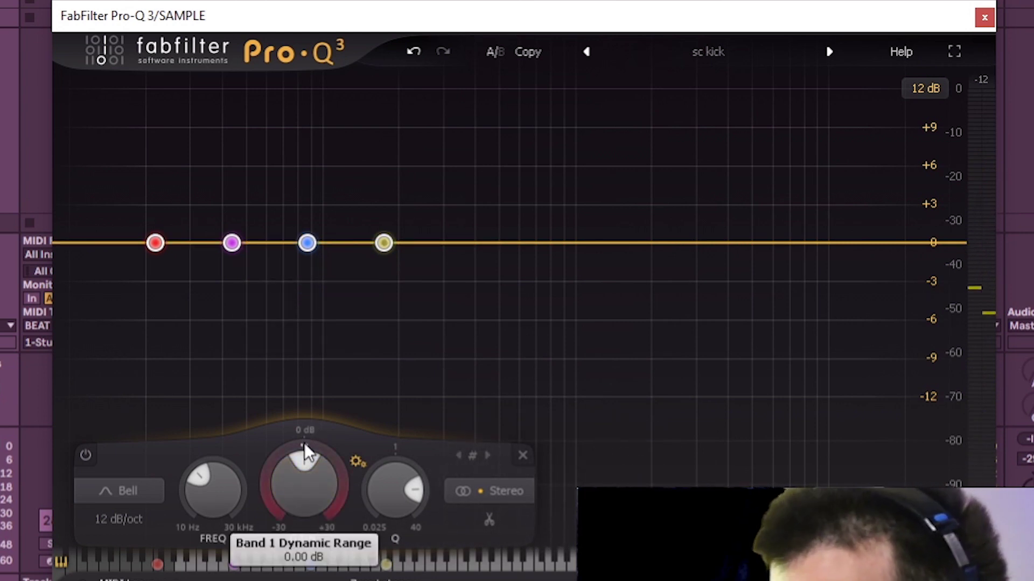
Step: Give the four selected EQ bands a dynamic range of about -1.28 dB and replace the automatic threshold with -20.0 dB
drag(305, 442, 172, 489)
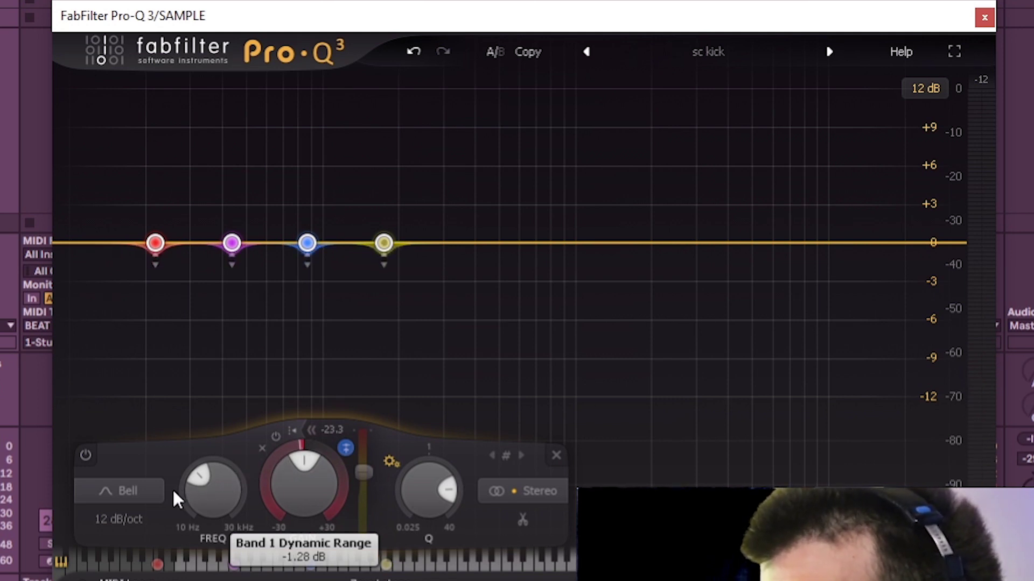
click(345, 448)
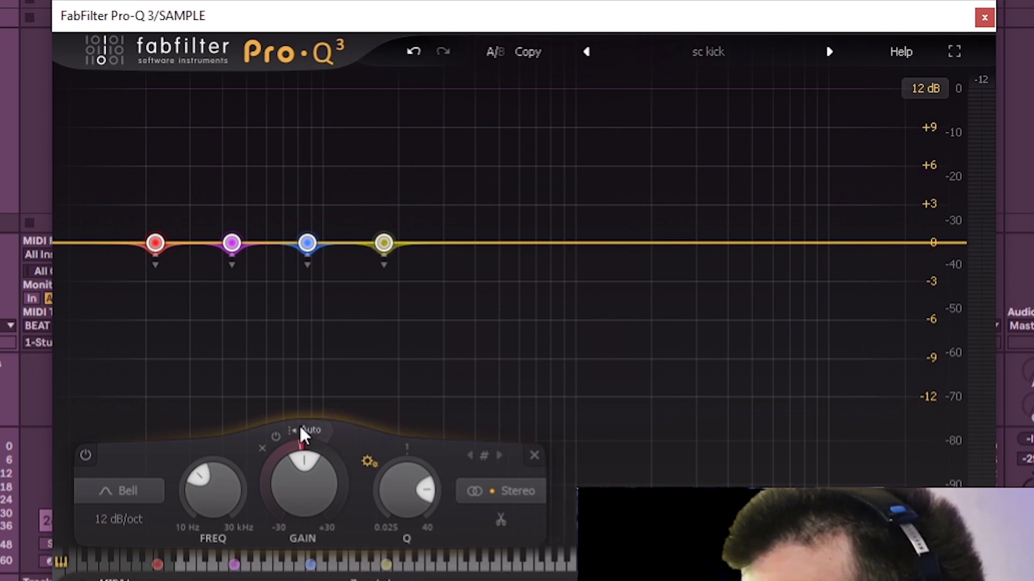
click(298, 429)
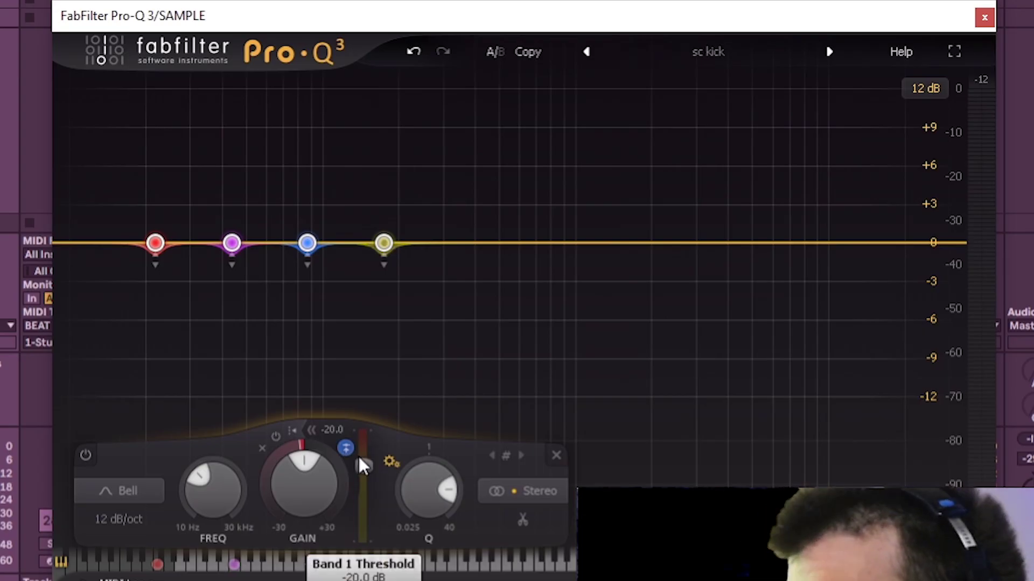
mouse_move(362, 463)
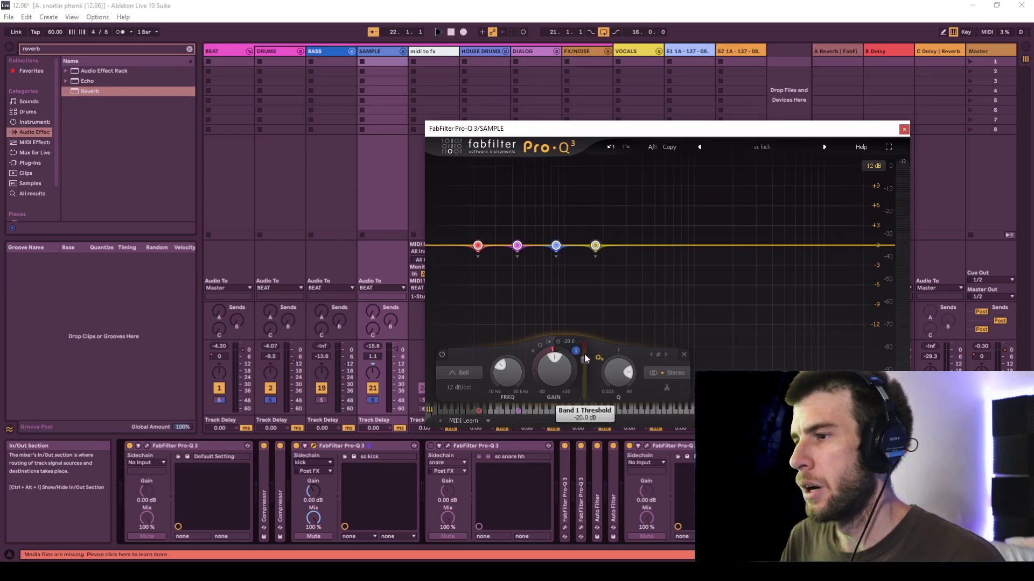
Step: Play the track and adjust the threshold of the four bands to about -12.8 dB while listening
key(space)
mouse_move(586, 358)
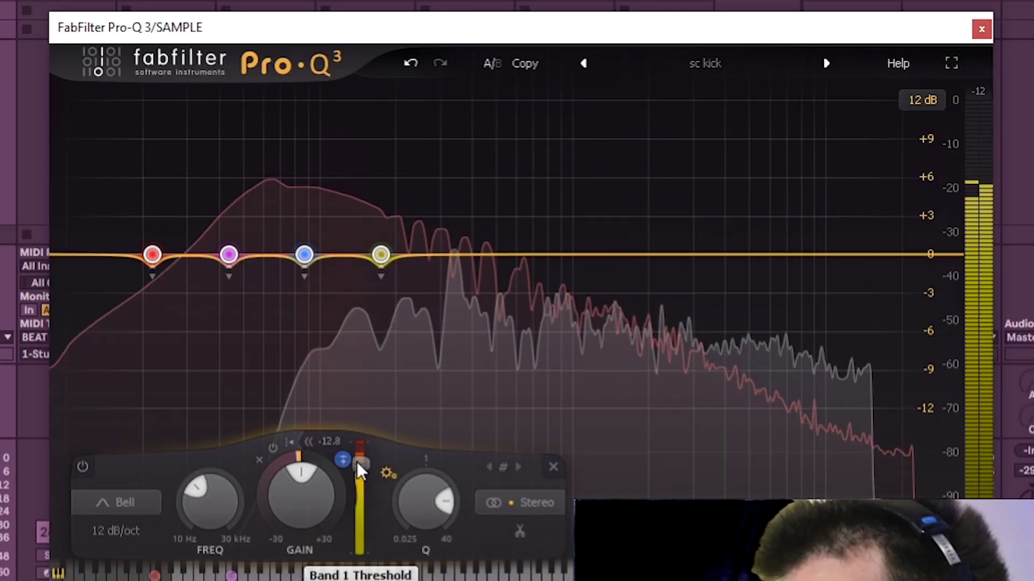
drag(362, 470, 360, 468)
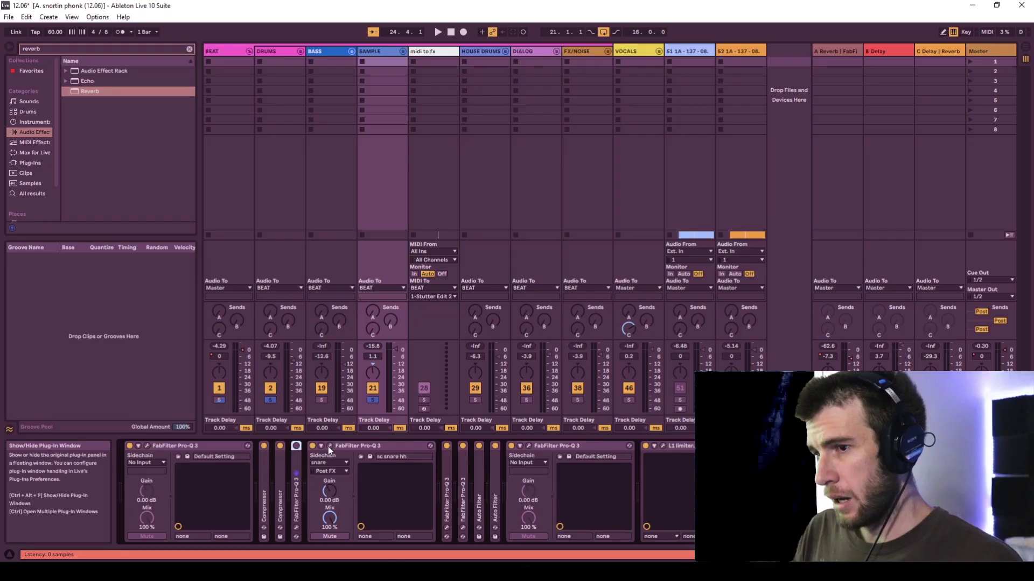
Step: Examine the high-frequency bands and sidechain source of the SAMPLE track's "sc snare hh" Pro-Q 3 during playback
click(330, 446)
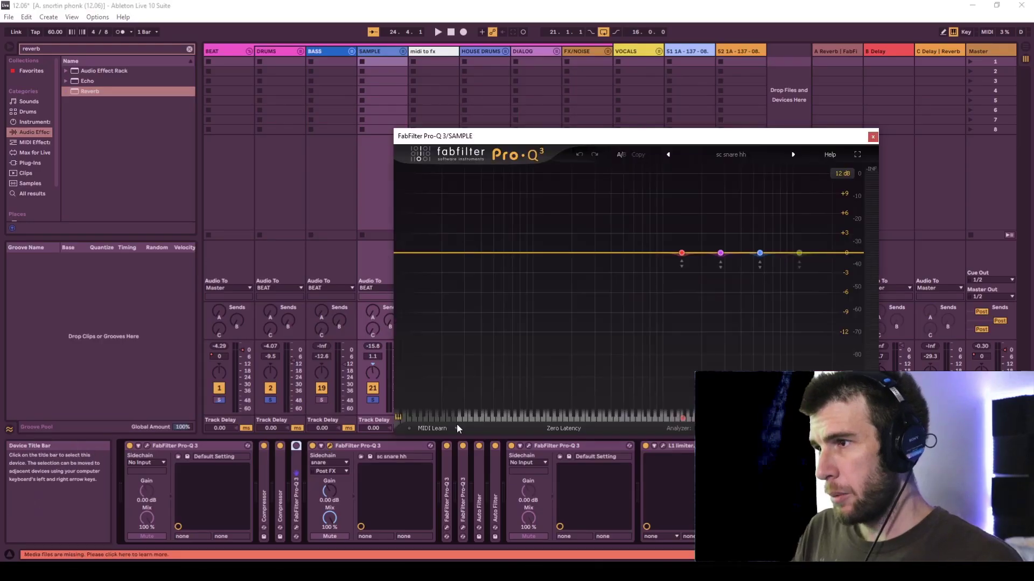
click(798, 254)
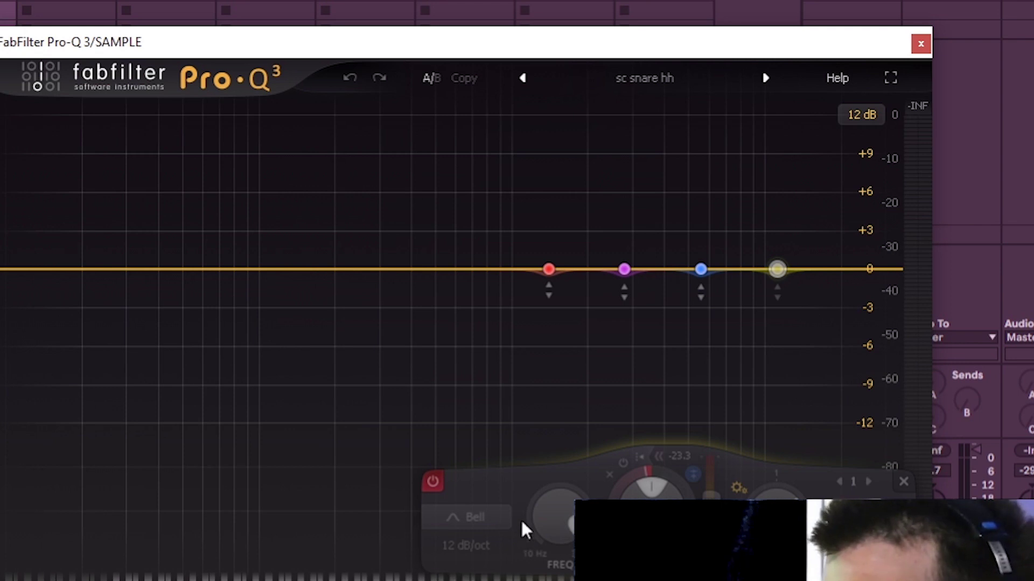
click(693, 269)
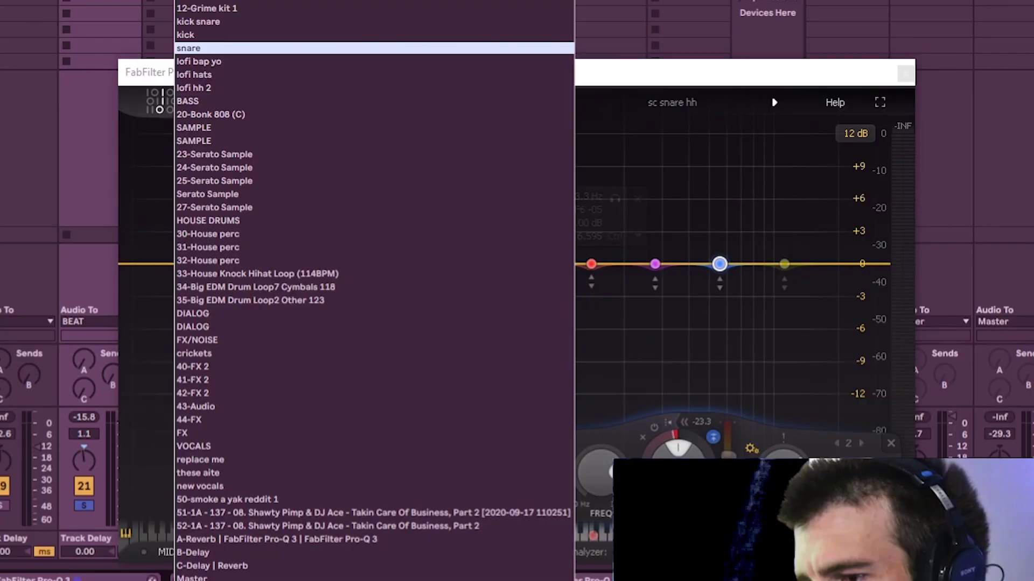
click(697, 163)
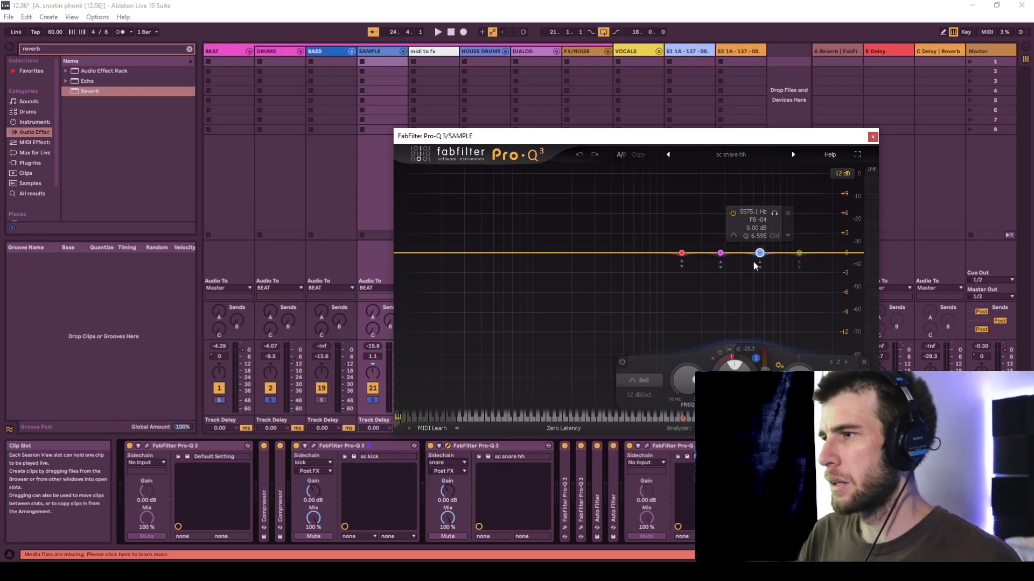
key(space)
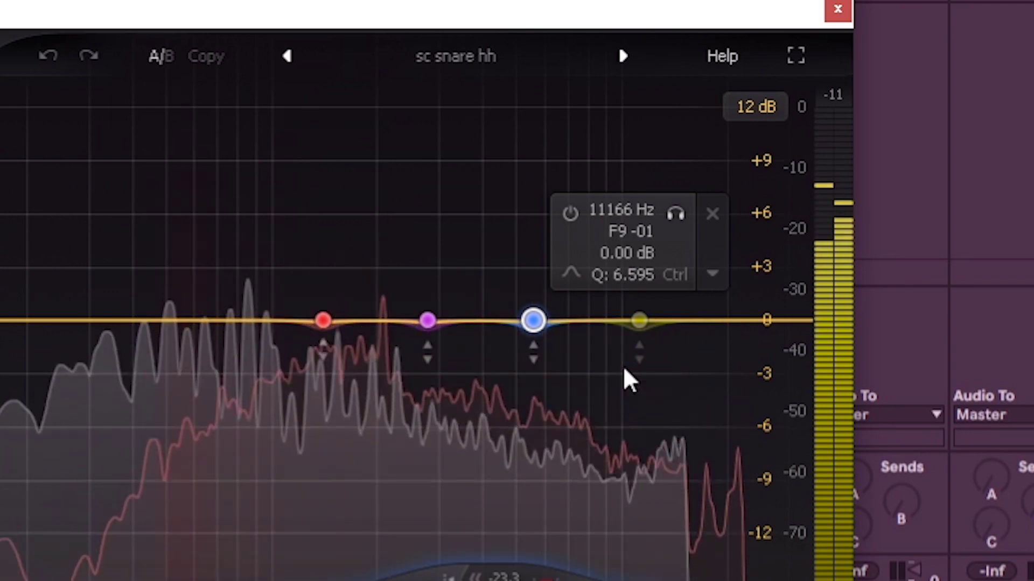
key(space)
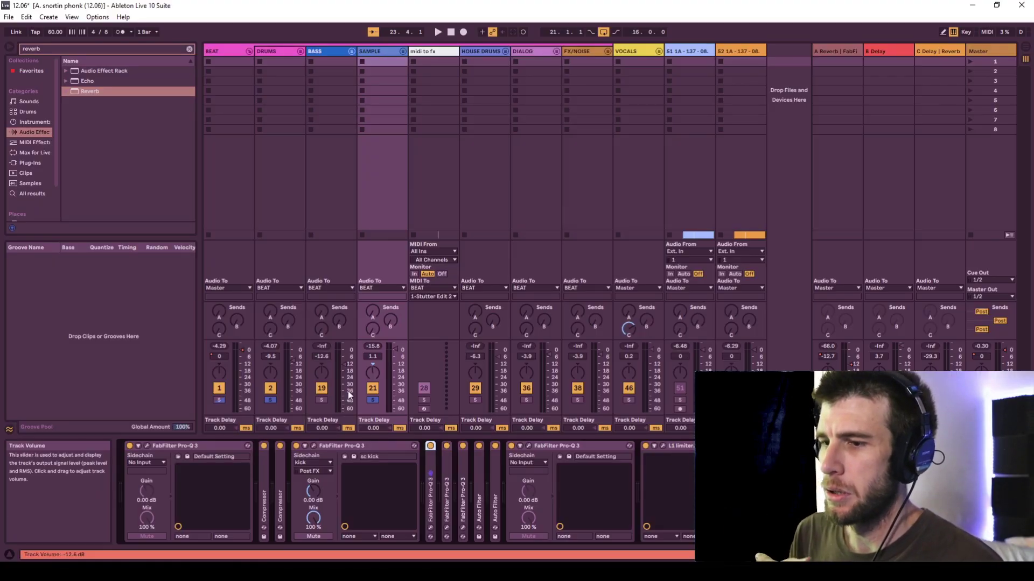
Step: Fold the "sc kick" EQ device, then solo, select and unfold the BASS group
double_click(380, 448)
click(321, 400)
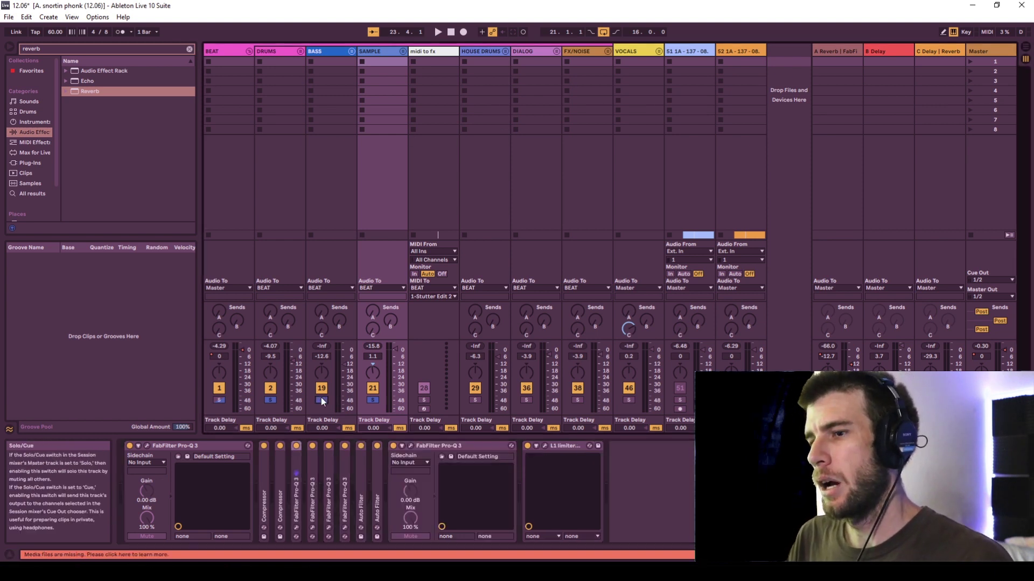
click(328, 51)
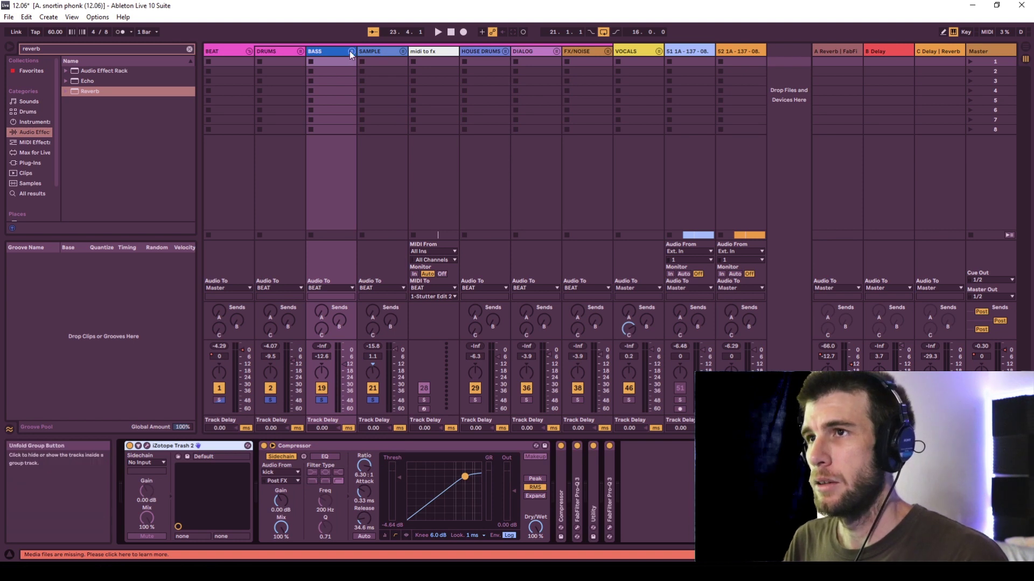
click(351, 51)
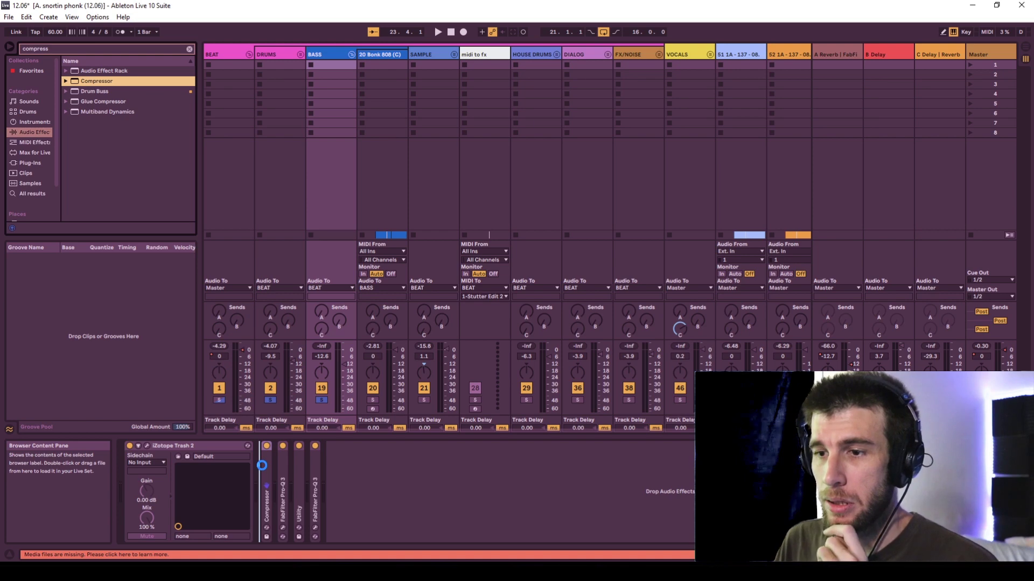
Step: Insert a Compressor after iZotope Trash 2 on the BASS group and enable its sidechain with kick as the source
double_click(262, 463)
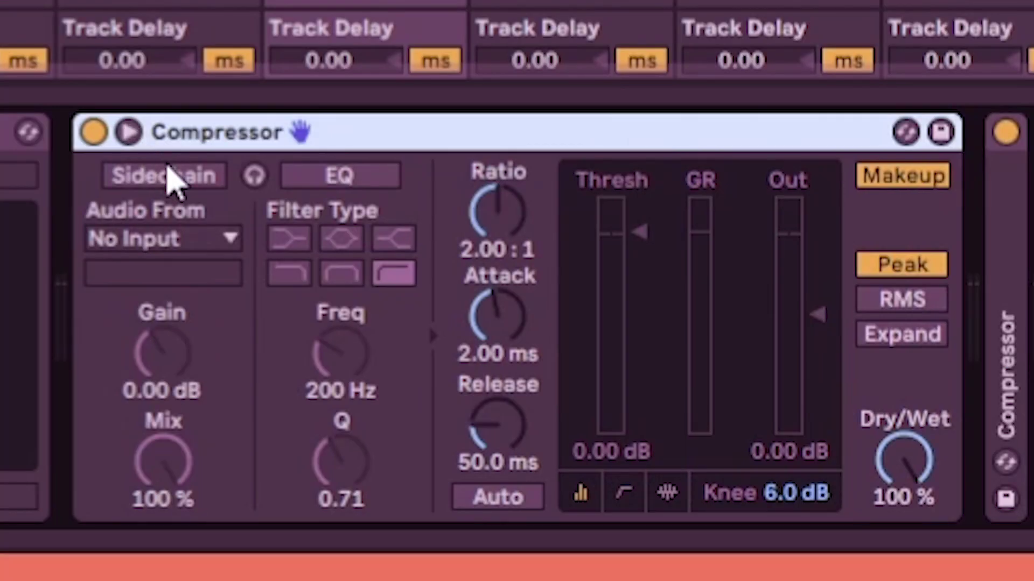
click(172, 179)
click(182, 247)
scroll(249, 431, up, 10)
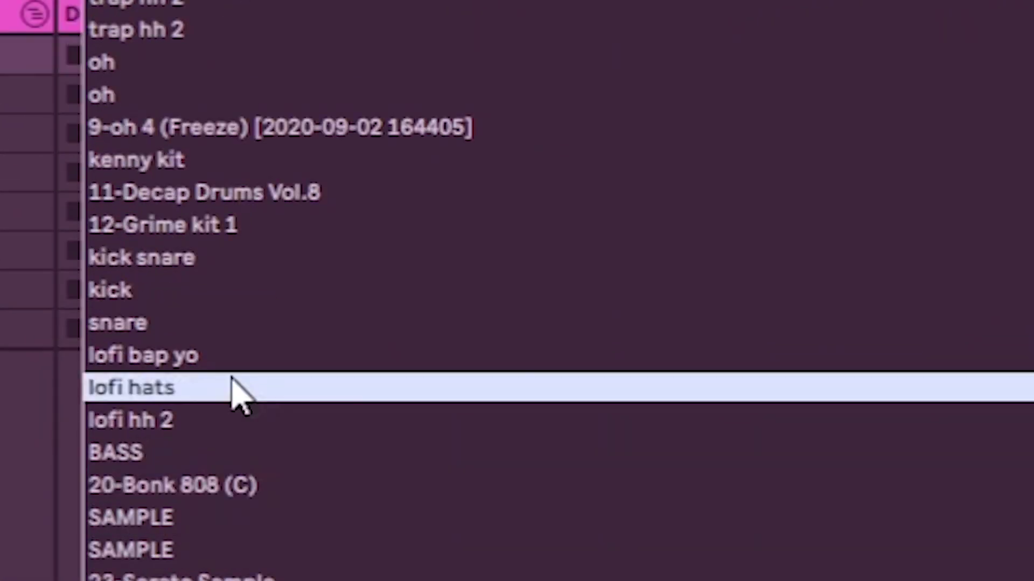
click(224, 318)
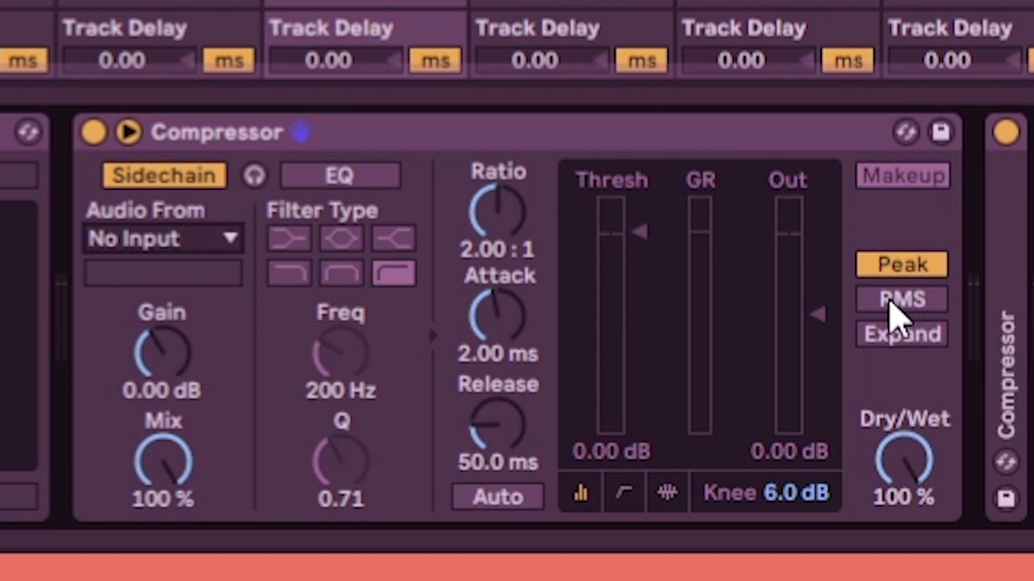
Step: Switch the new Compressor to RMS detection and set its lookahead to 1 ms in the transfer curve view
click(902, 299)
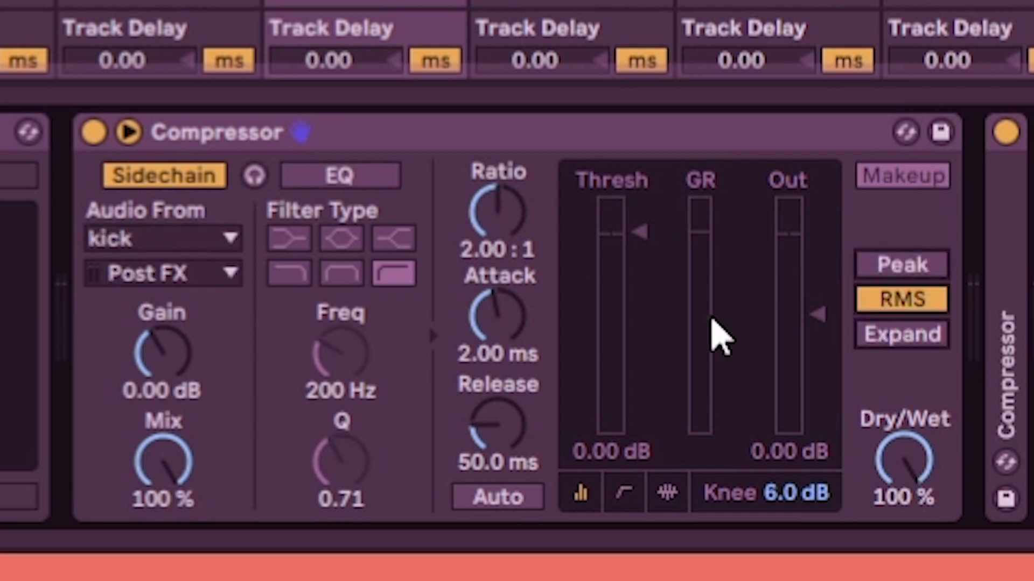
click(623, 493)
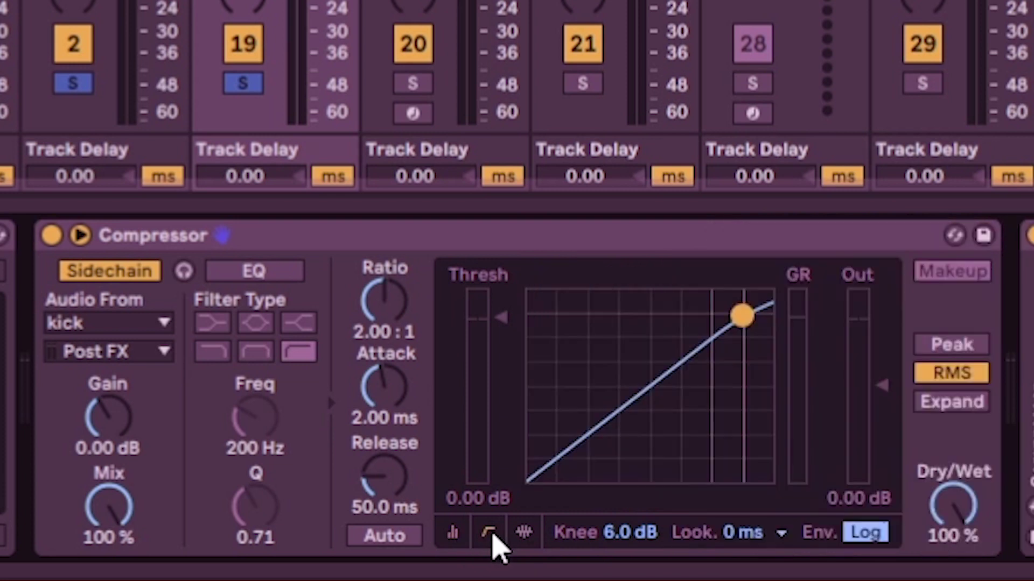
click(759, 538)
click(750, 486)
Step: Tune the BASS Compressor to a -12.2 dB threshold, 0.30 ms attack and 28.5 ms release
drag(501, 318, 501, 398)
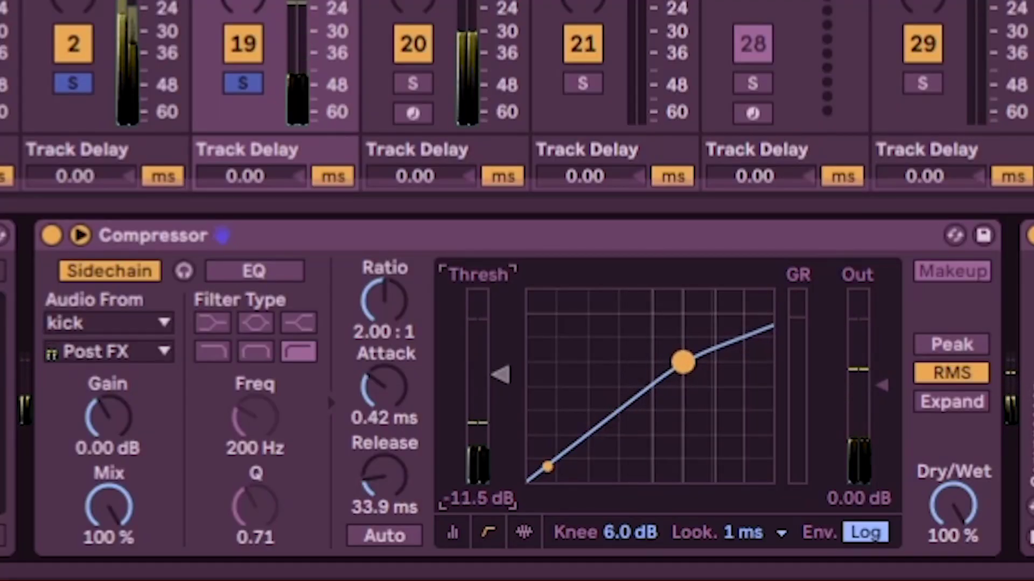
drag(483, 388, 474, 392)
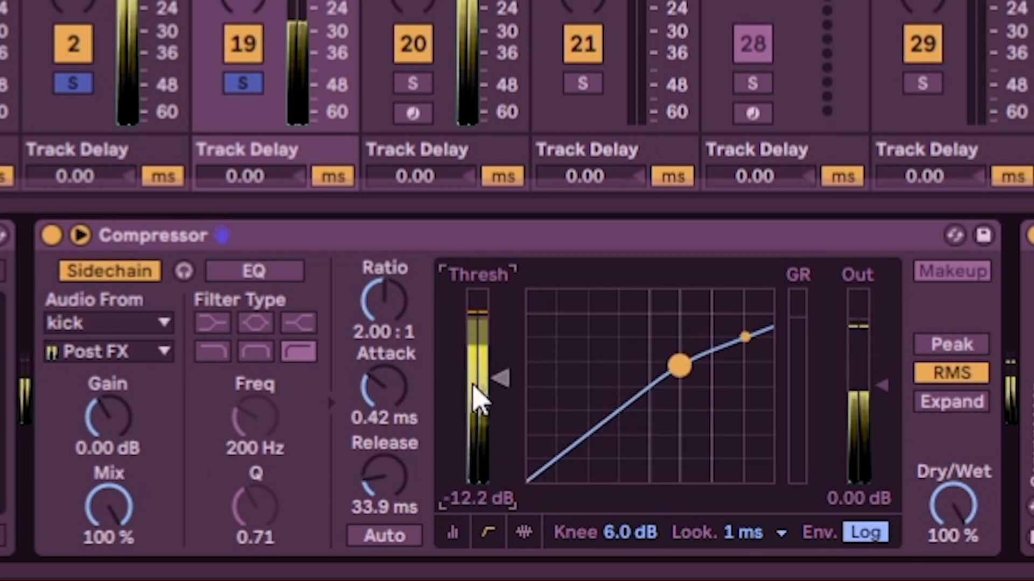
drag(383, 477, 384, 482)
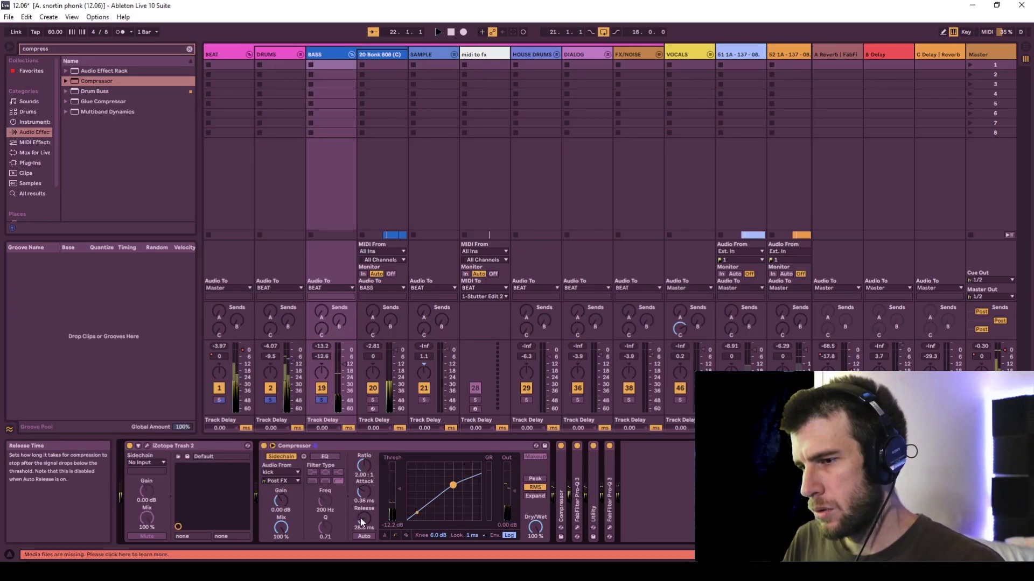
click(118, 31)
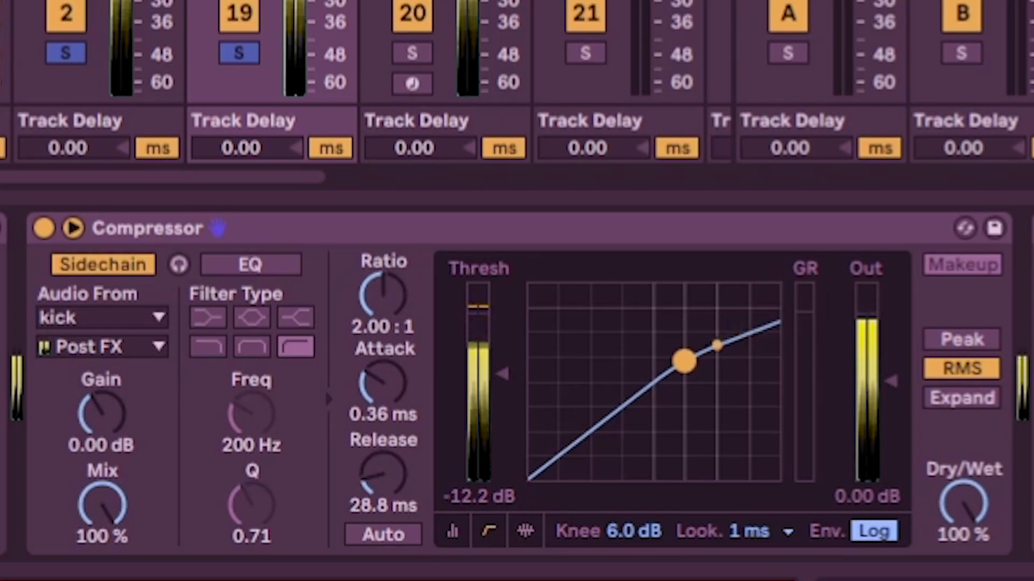
drag(382, 383, 381, 409)
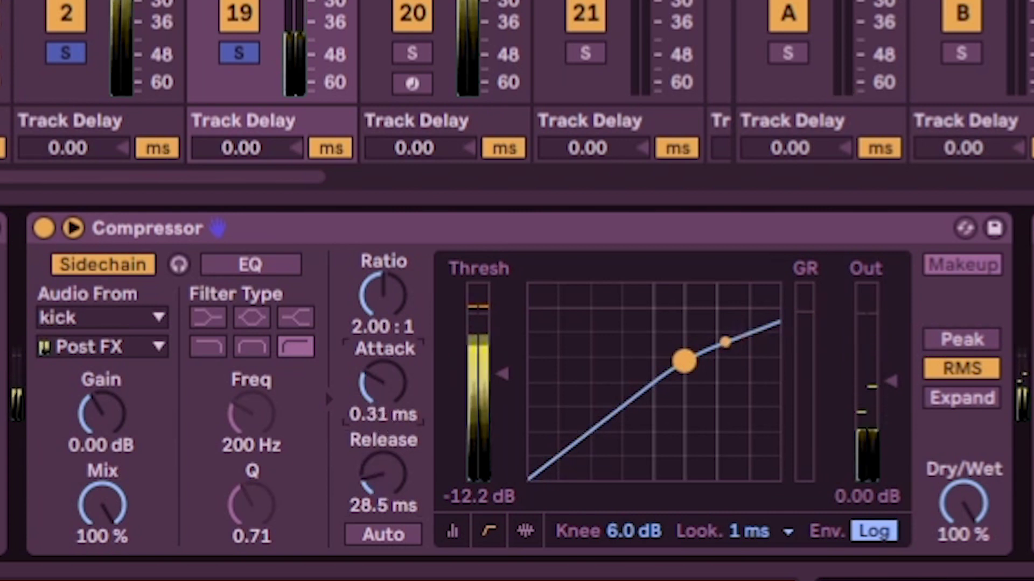
click(396, 463)
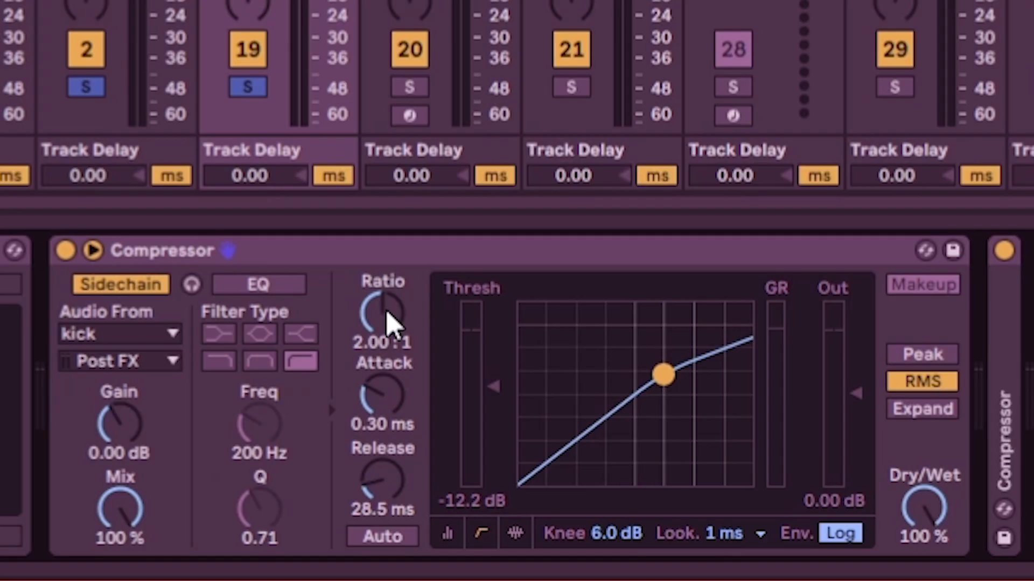
Step: Audition the BASS Compressor's ratio during playback, raising it to inf:1 and lowering it to about 1.79:1
drag(392, 323, 398, 321)
key(space)
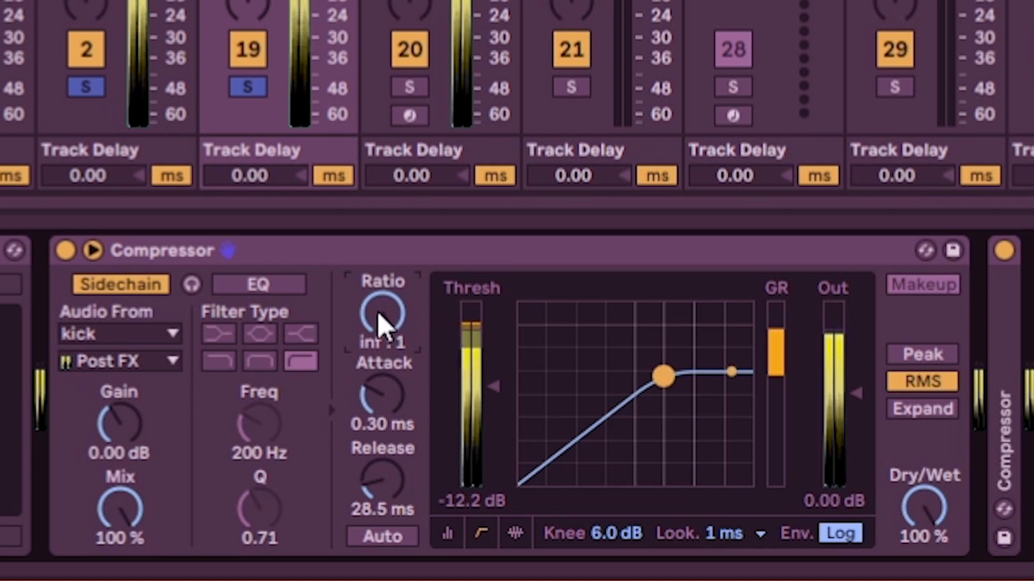
drag(386, 328, 386, 409)
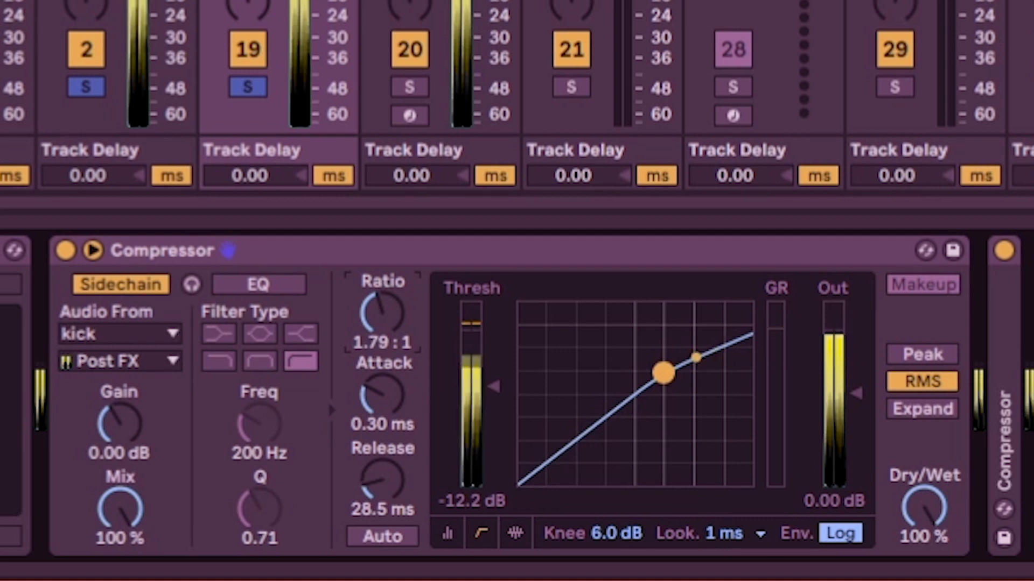